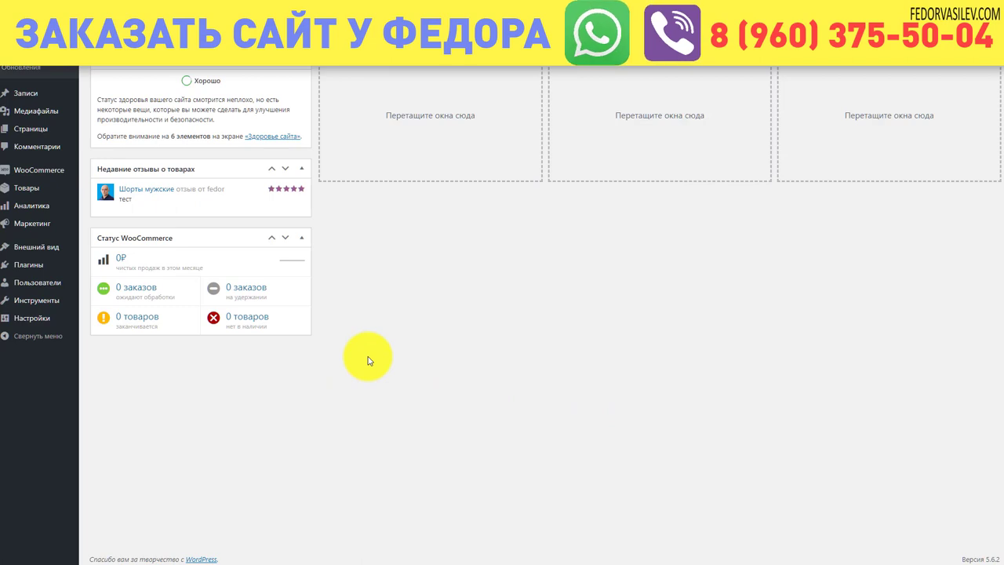
Remove the outdated coupon menu from the WooCommerce home page and start creating the first coupon.
left_click(51, 171)
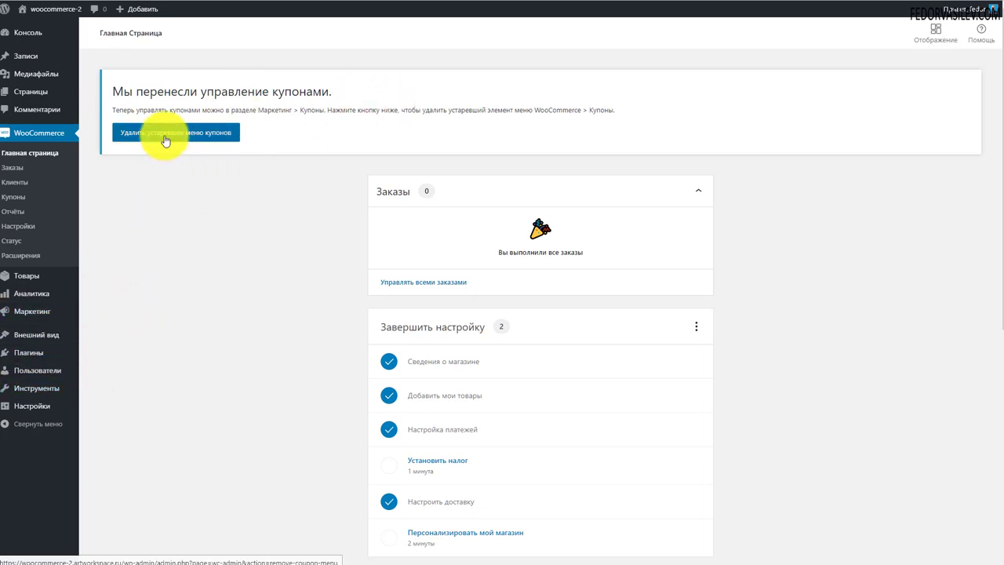
left_click(223, 135)
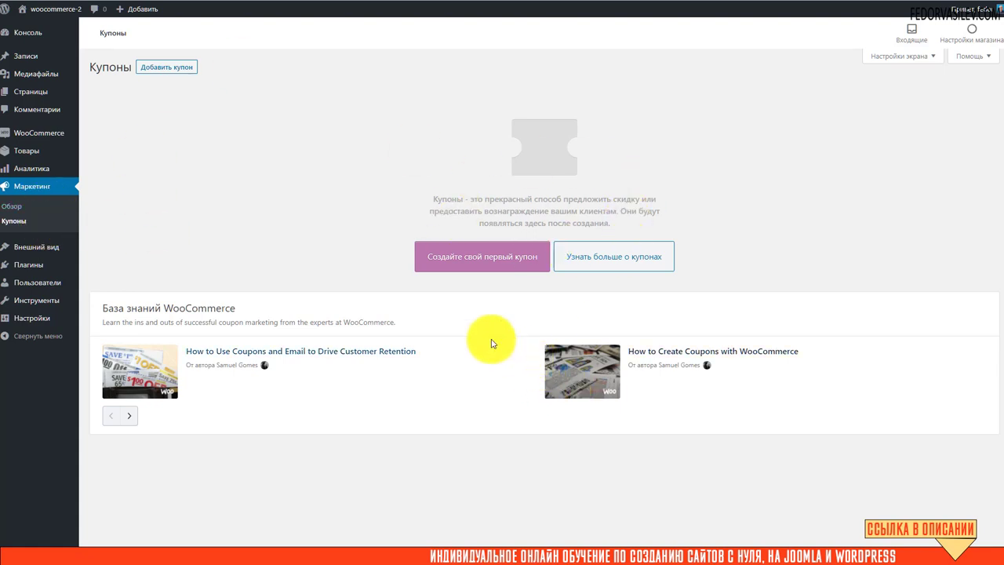
left_click(471, 259)
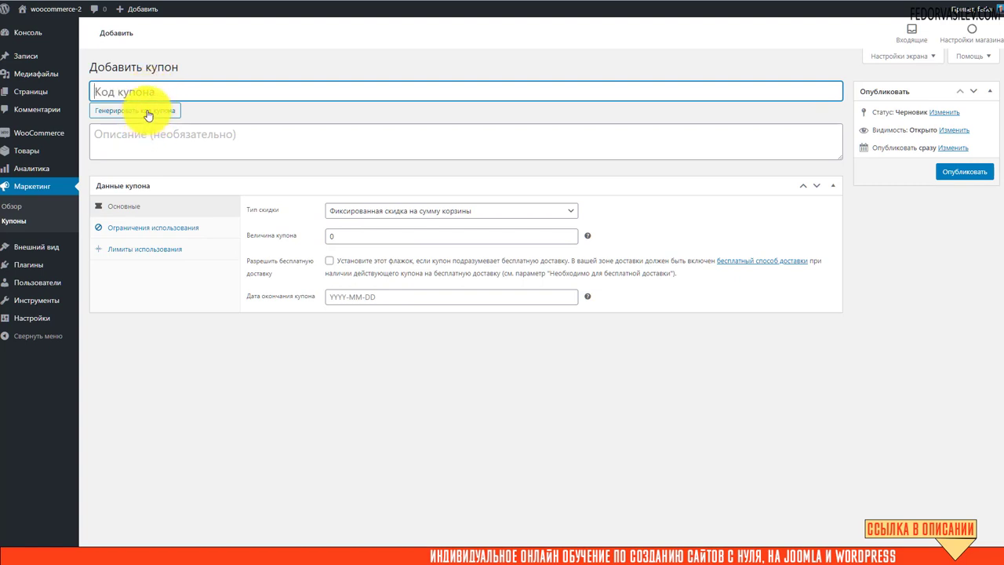
Generate a random code for the new coupon and leave its optional description empty.
left_click(148, 112)
left_click_drag(167, 89, 134, 87)
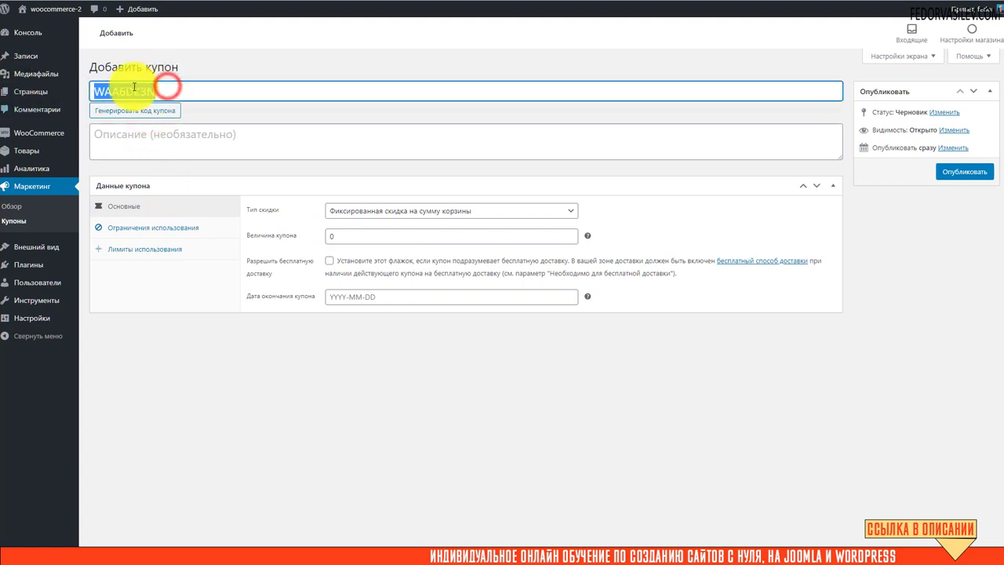
left_click(285, 97)
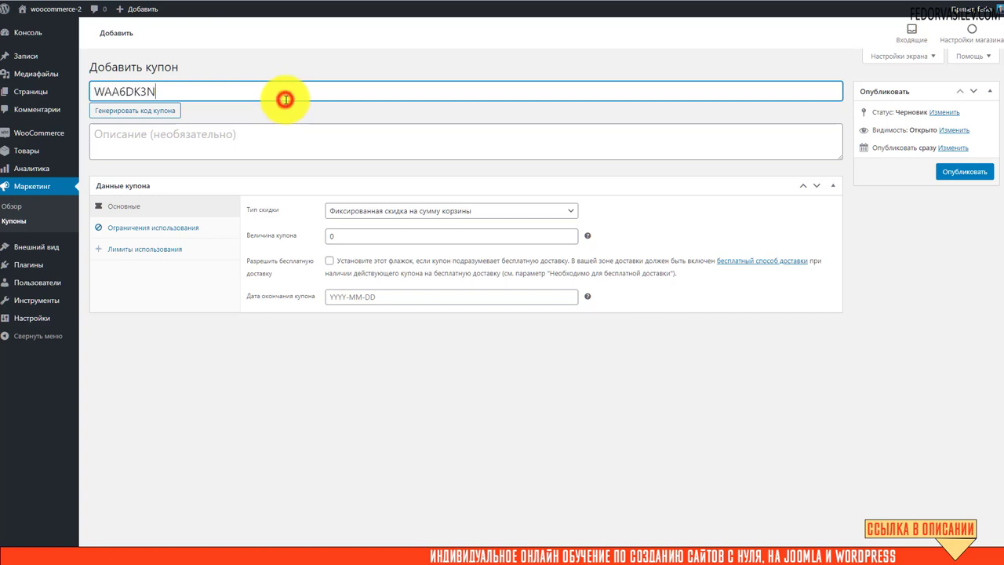
left_click(160, 134)
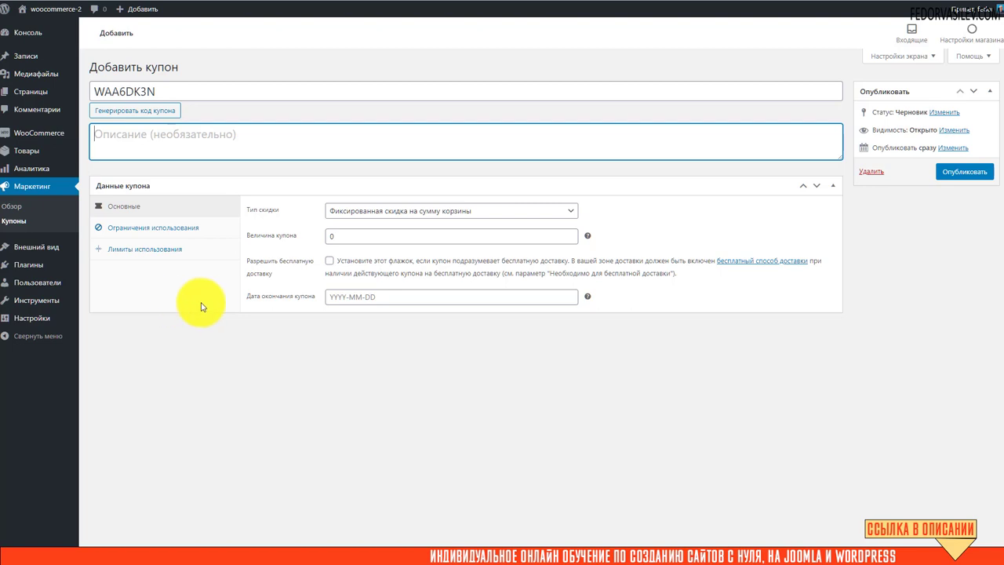
Set the coupon's discount type to "Процент скидки" with an amount of 10, leaving the expiry date empty.
left_click(459, 212)
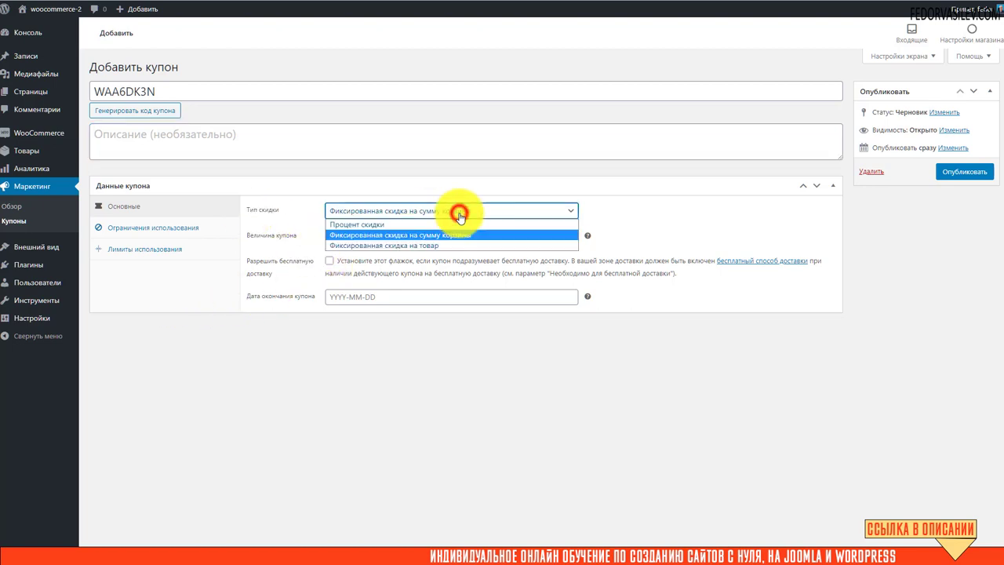
left_click(480, 246)
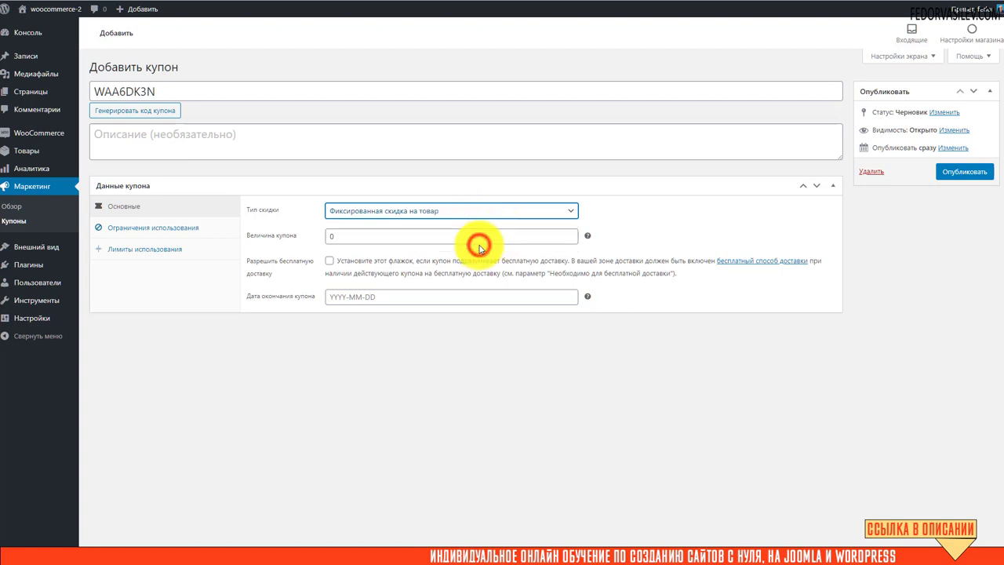
mouse_move(589, 239)
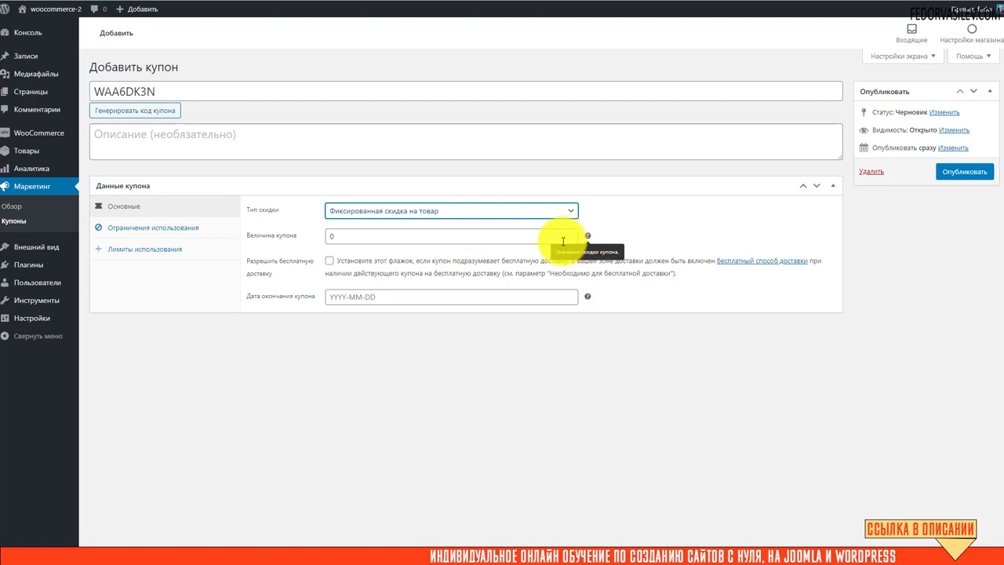
left_click(331, 235)
left_click(392, 211)
left_click(397, 225)
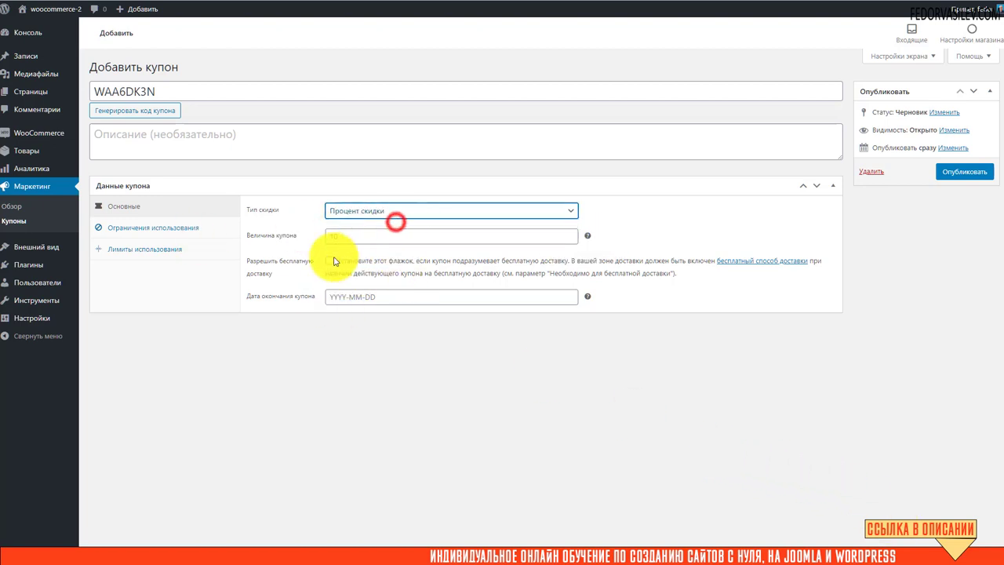
left_click_drag(346, 238, 309, 243)
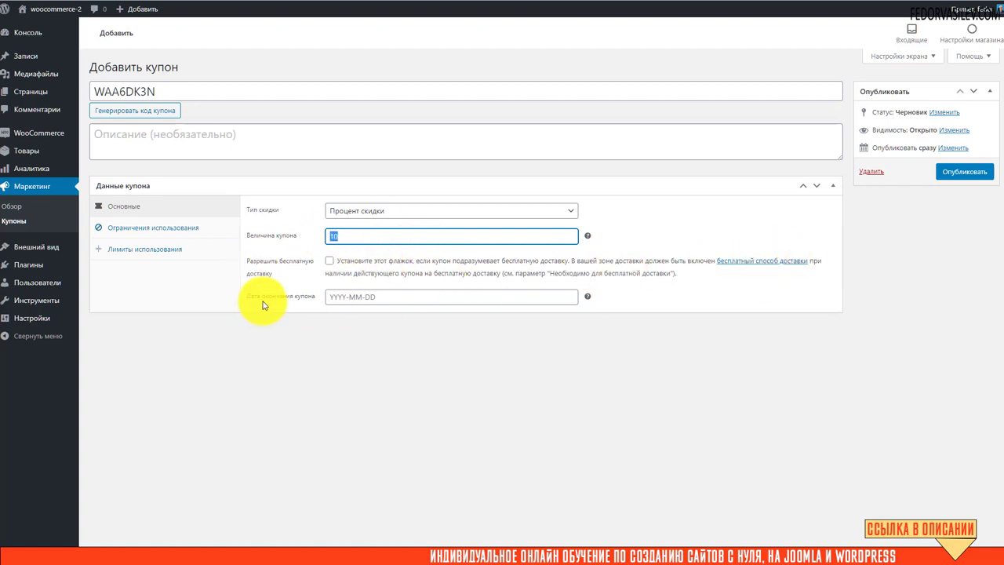
left_click(362, 296)
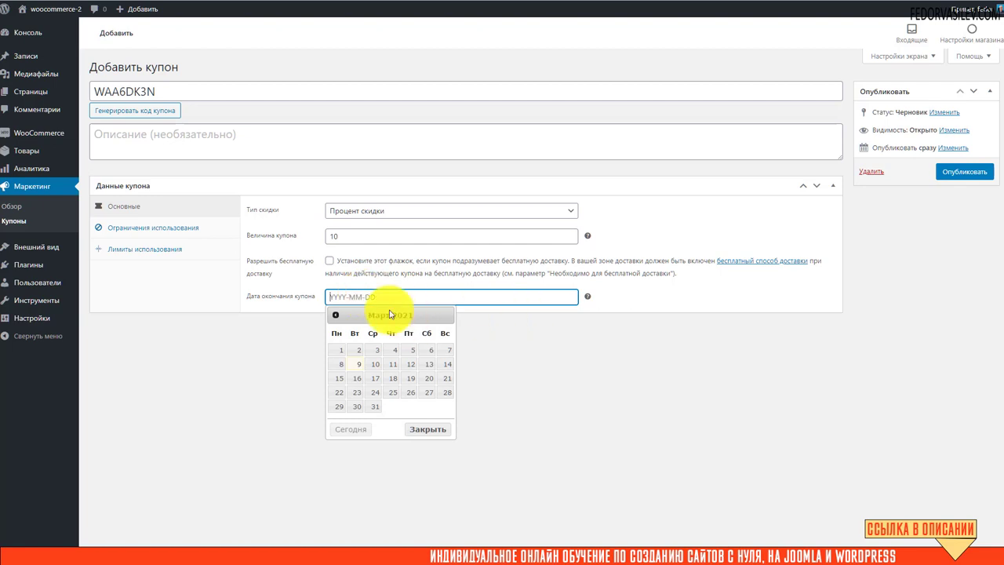
left_click(541, 377)
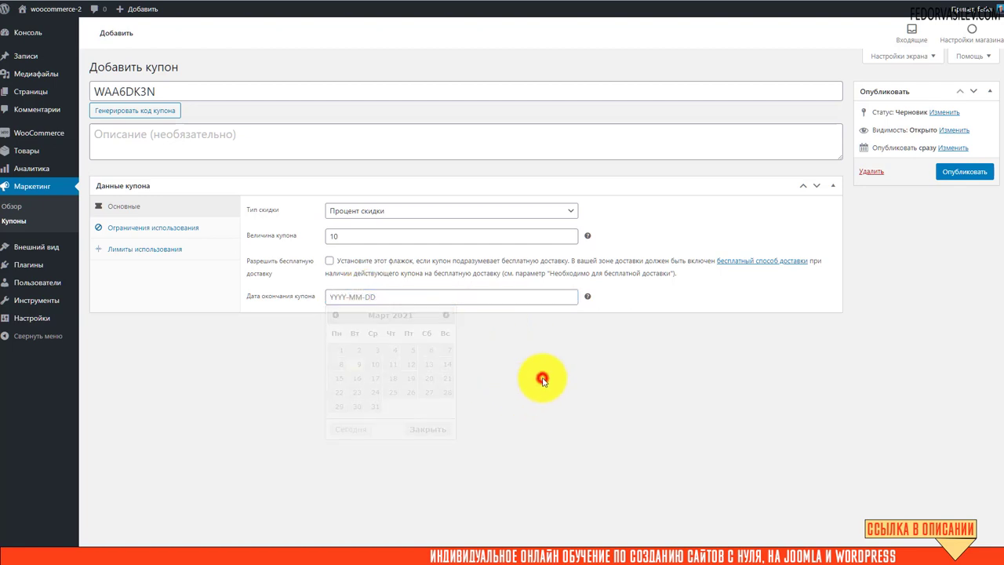
Review the coupon's usage restrictions, checking the minimum and maximum spend and the product search.
left_click(144, 234)
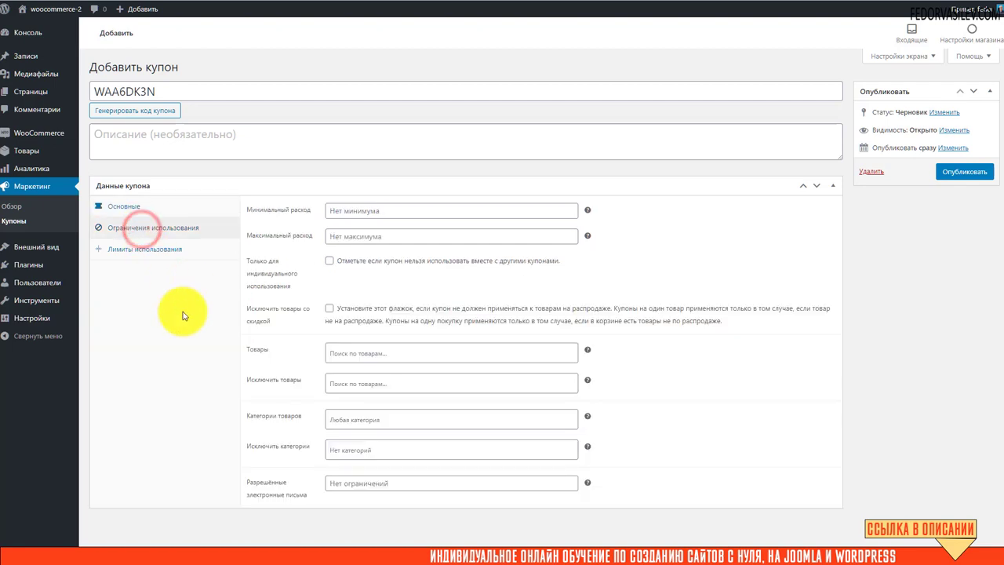
mouse_move(589, 212)
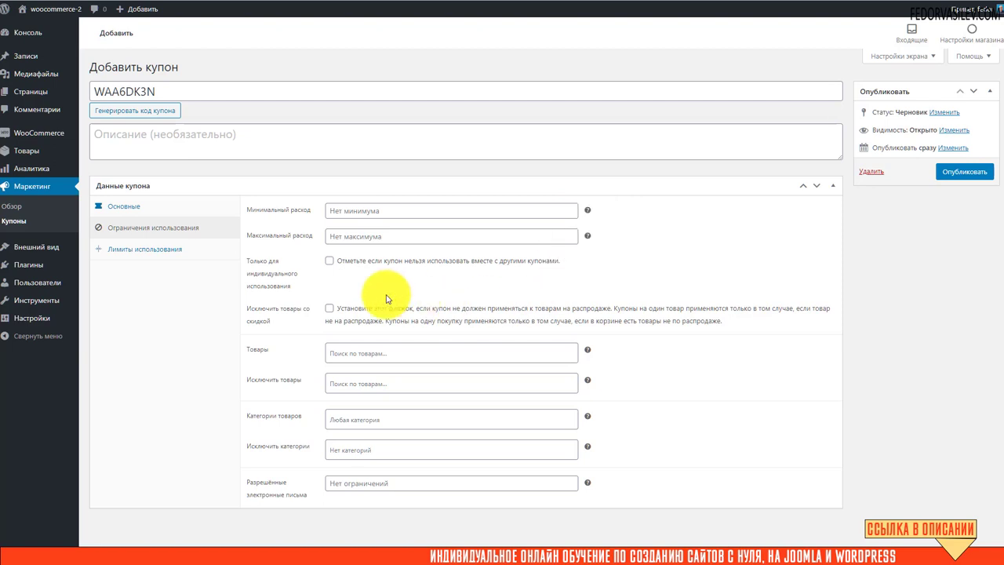
mouse_move(585, 238)
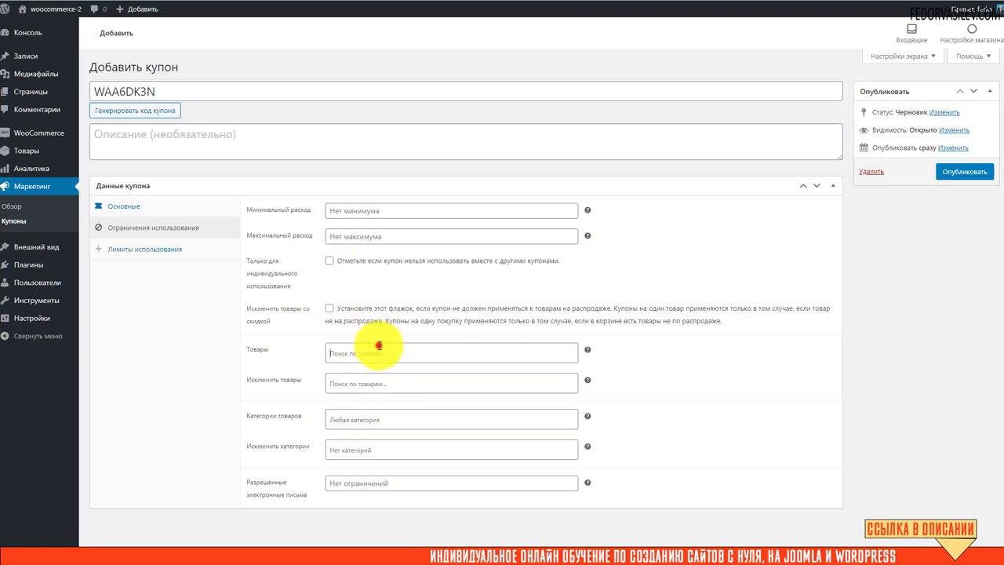
left_click(375, 352)
type("сту")
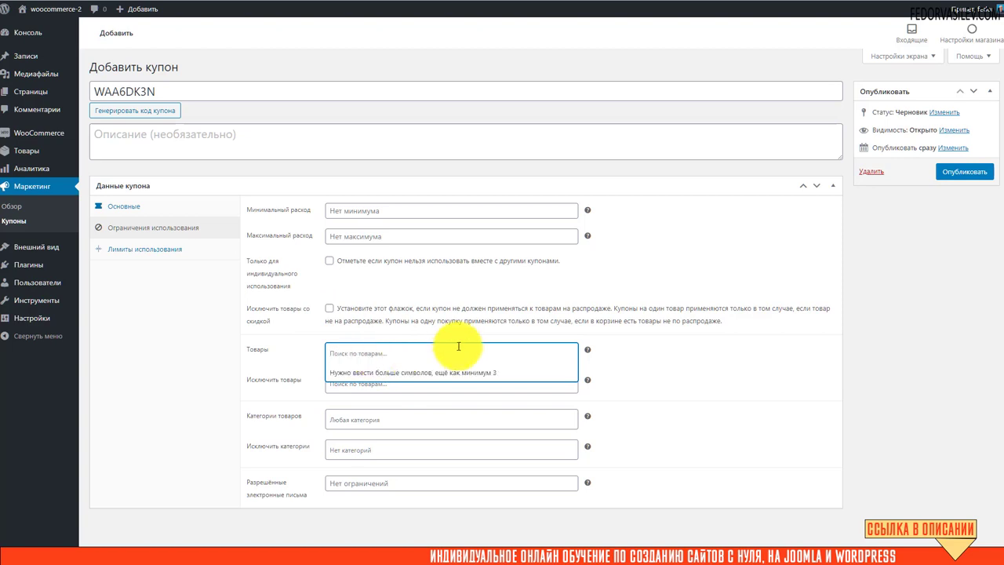
left_click(620, 355)
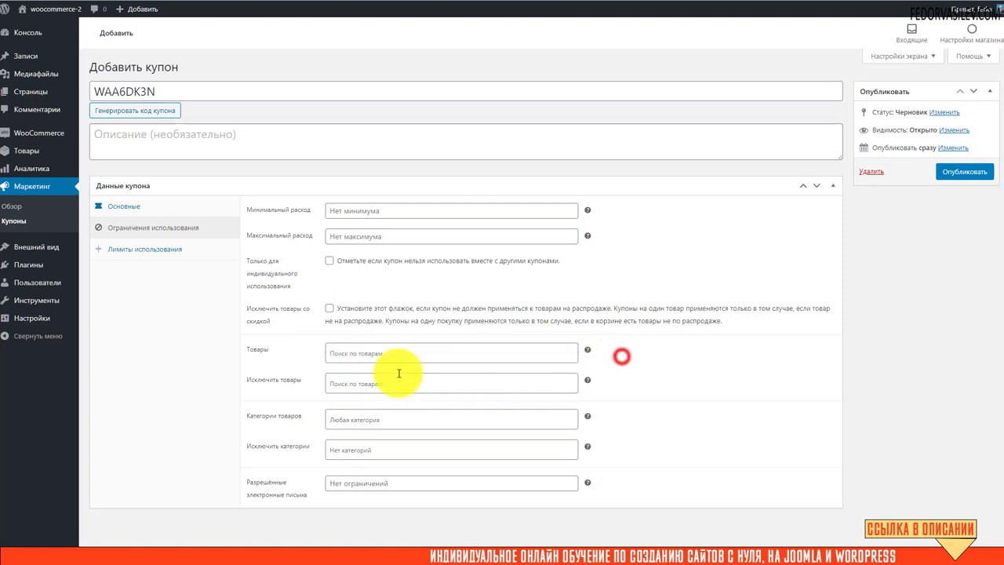
Try restricting the coupon to the "Костюм" product category.
left_click(355, 419)
left_click(362, 460)
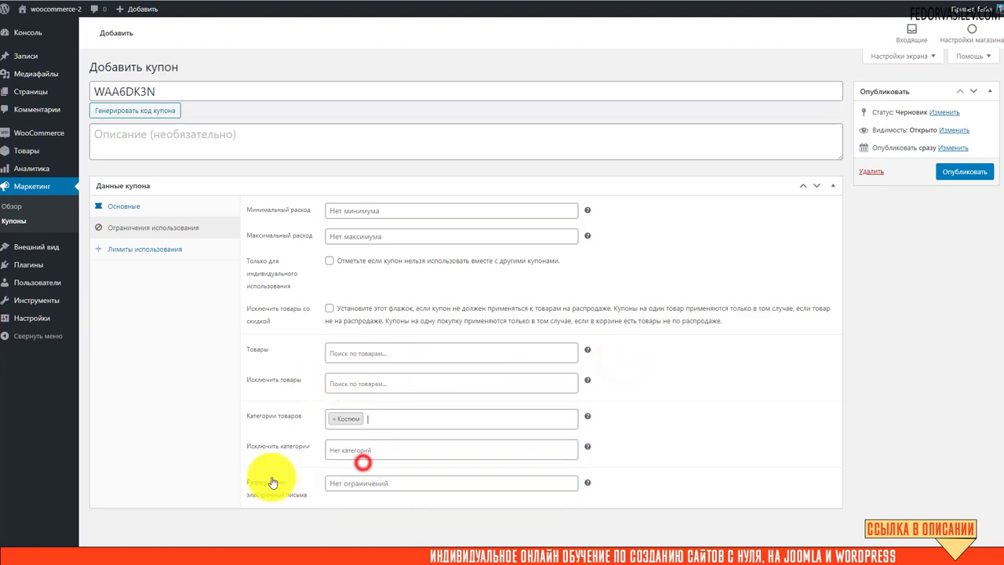
left_click(334, 423)
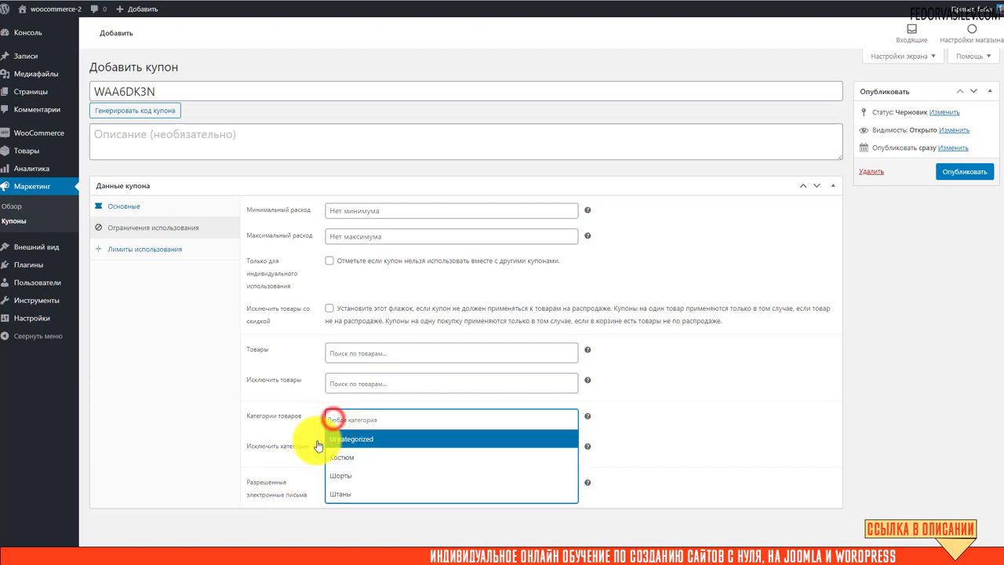
Examine the excluded category options and the explanation of the allowed e-mails restriction.
left_click(379, 450)
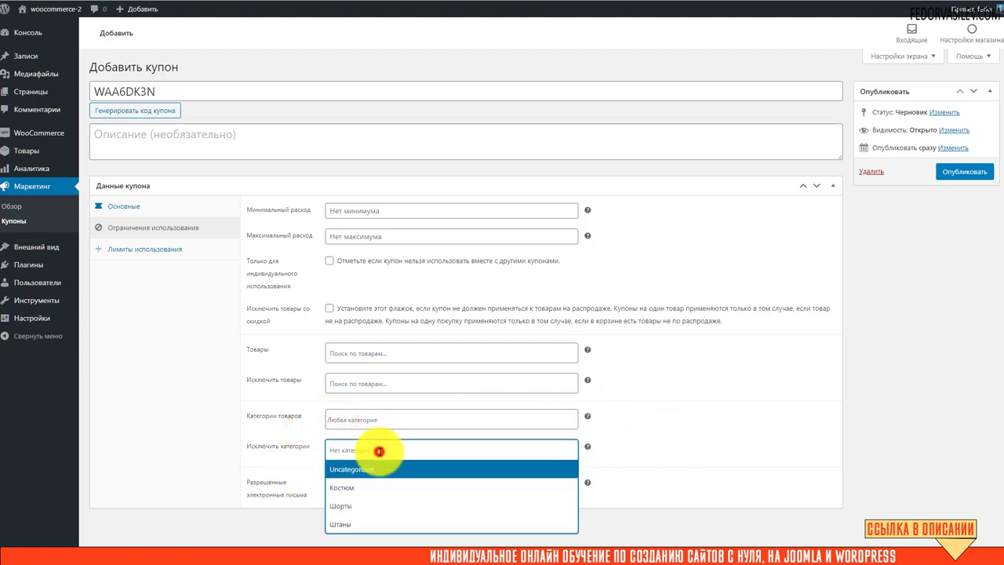
left_click(654, 453)
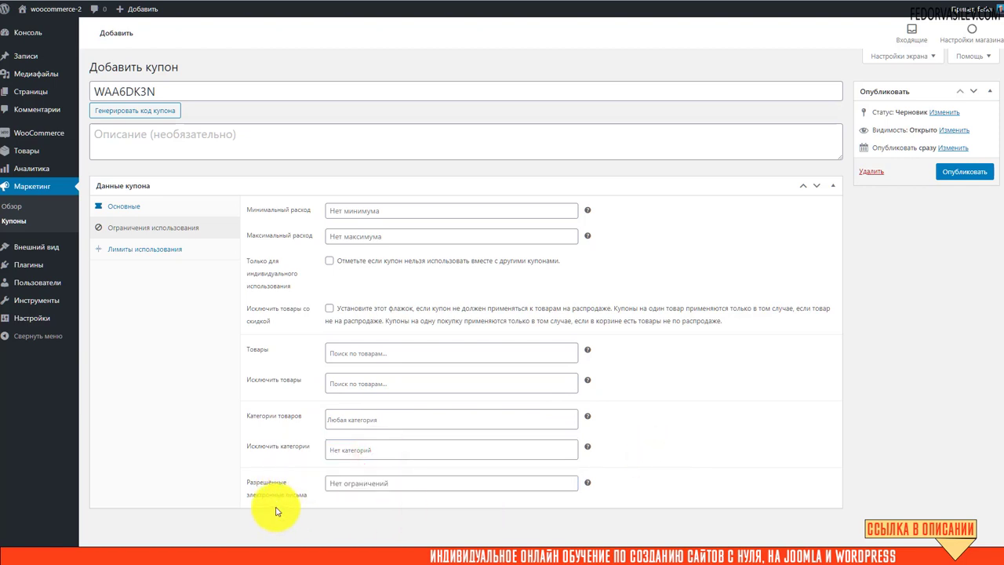
left_click(353, 482)
mouse_move(587, 486)
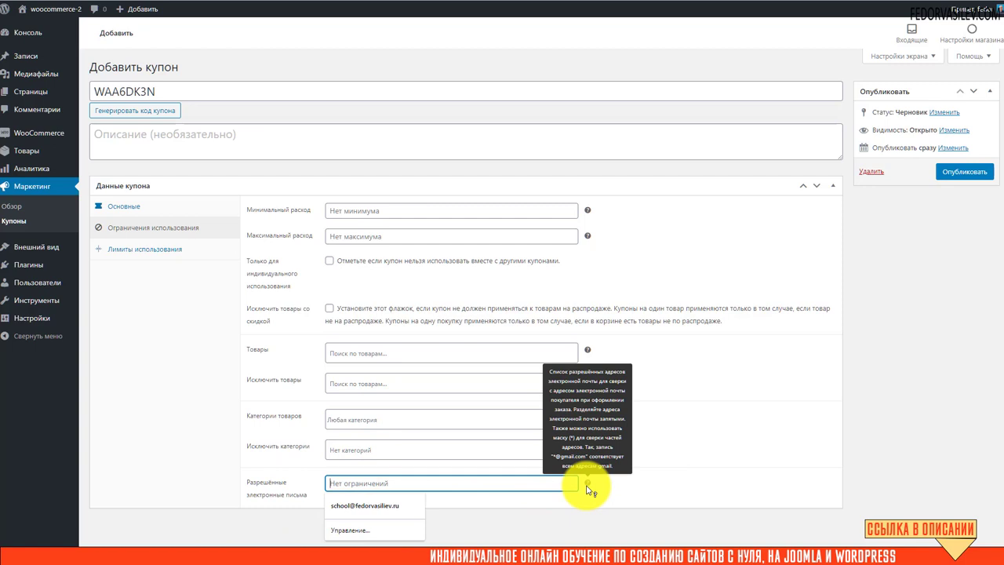
left_click(711, 459)
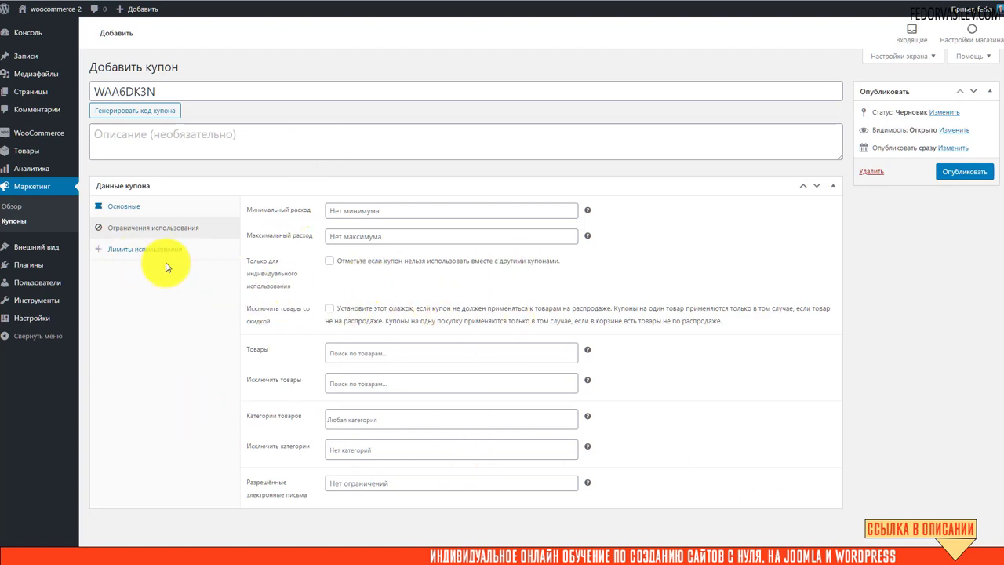
Set the usage limit per coupon to 10, leave the other limits empty, and publish the coupon.
left_click(102, 252)
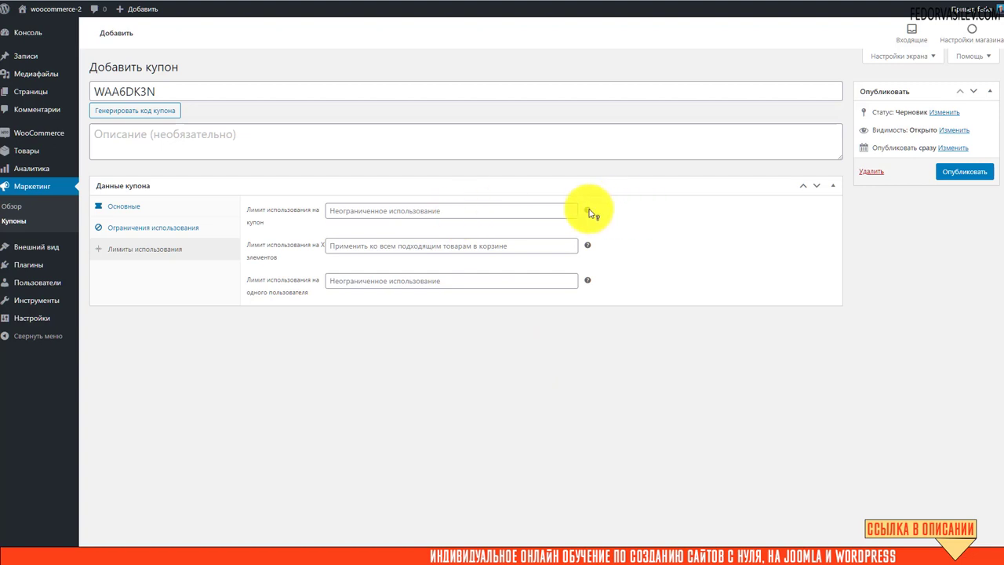
left_click(484, 209)
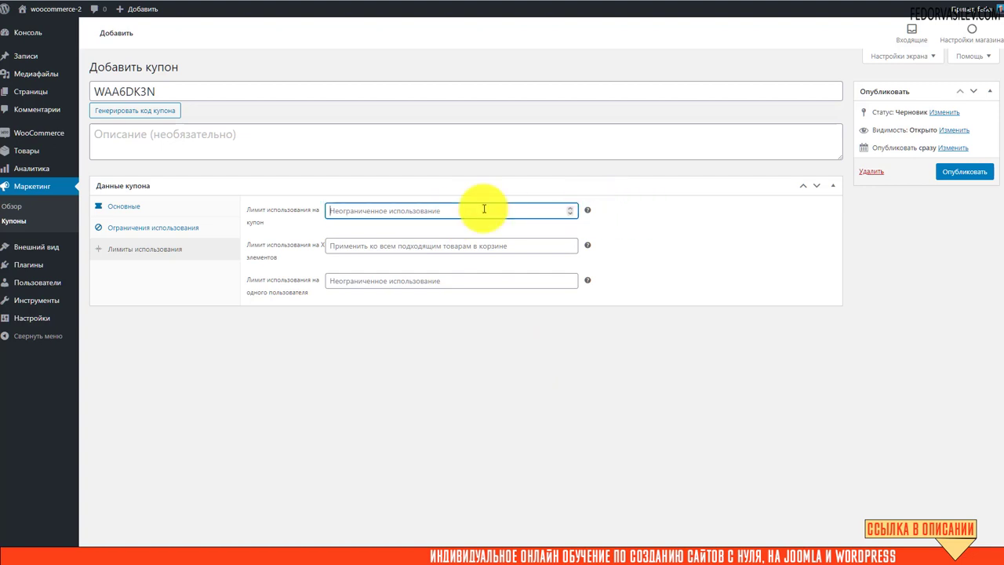
left_click(642, 253)
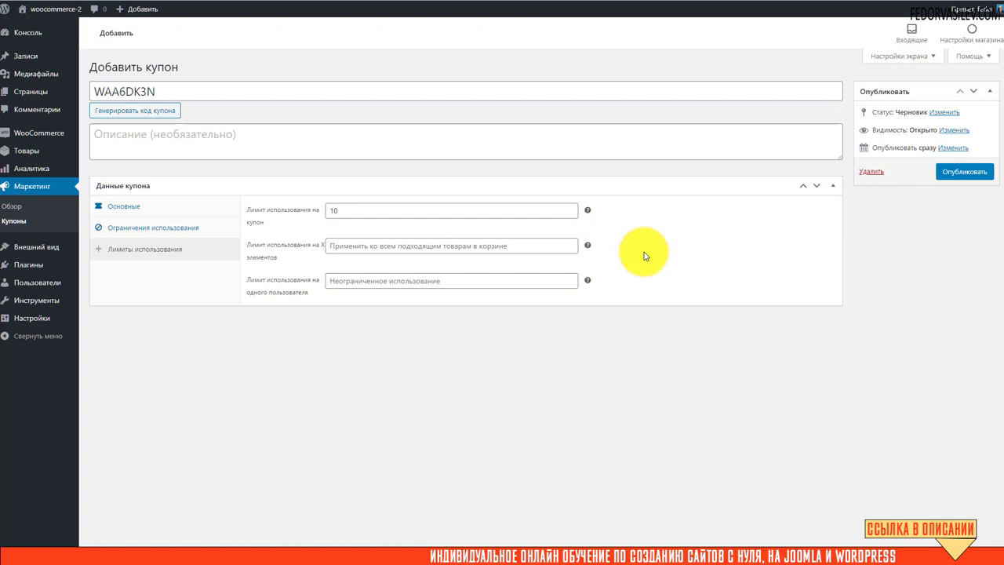
left_click(505, 248)
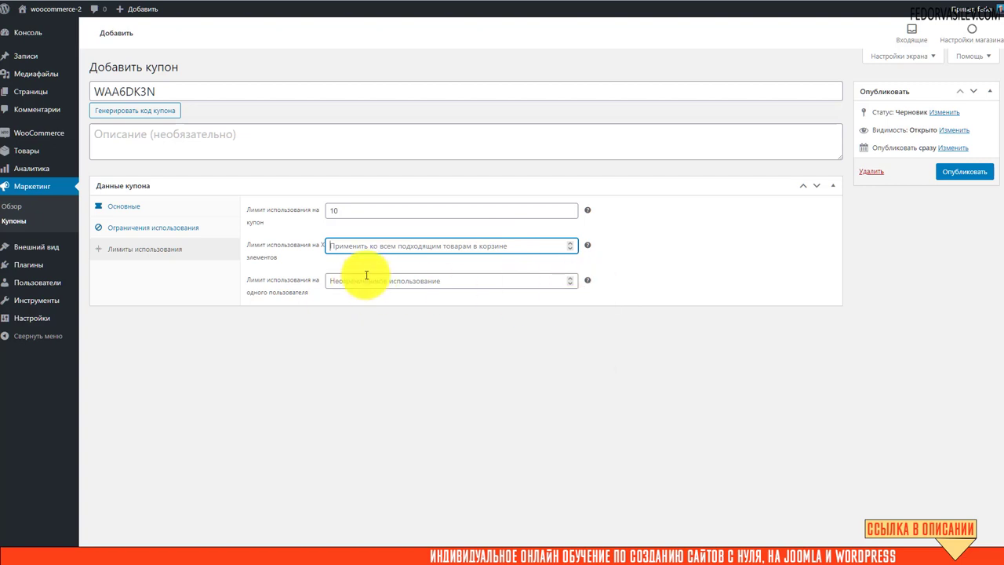
left_click(946, 171)
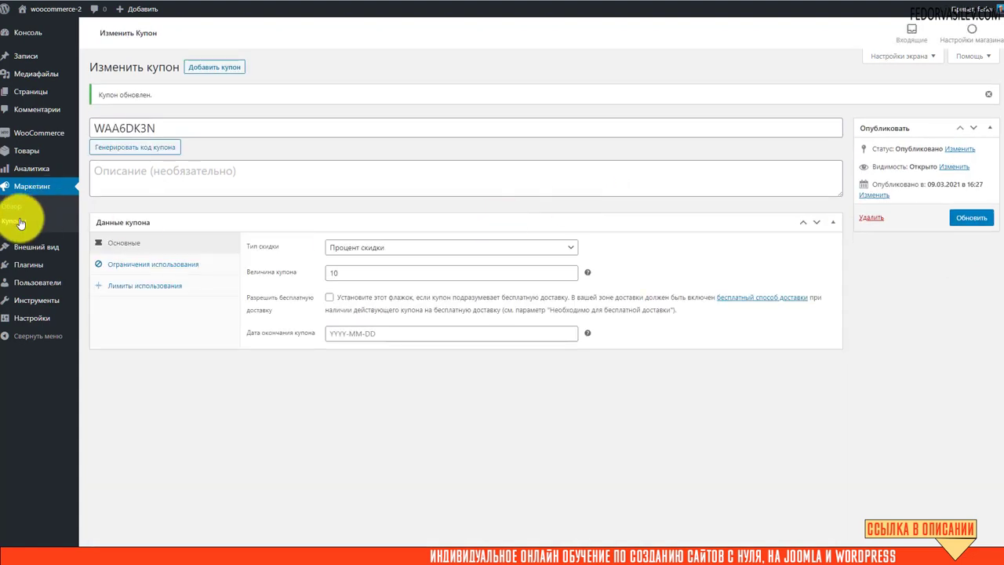
Open the coupon list and check the published coupon's used/limit value and its code.
left_click(19, 221)
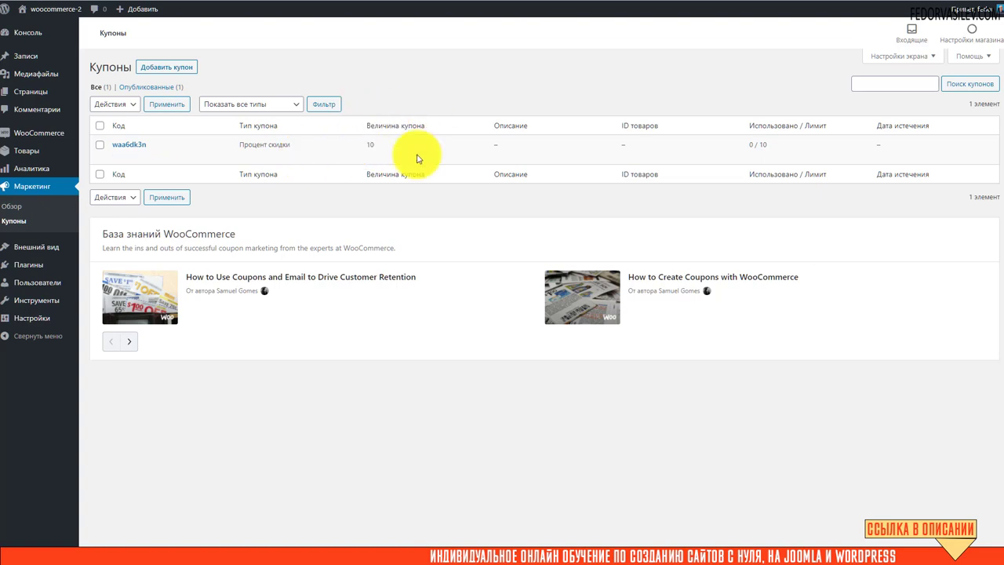
left_click(756, 144)
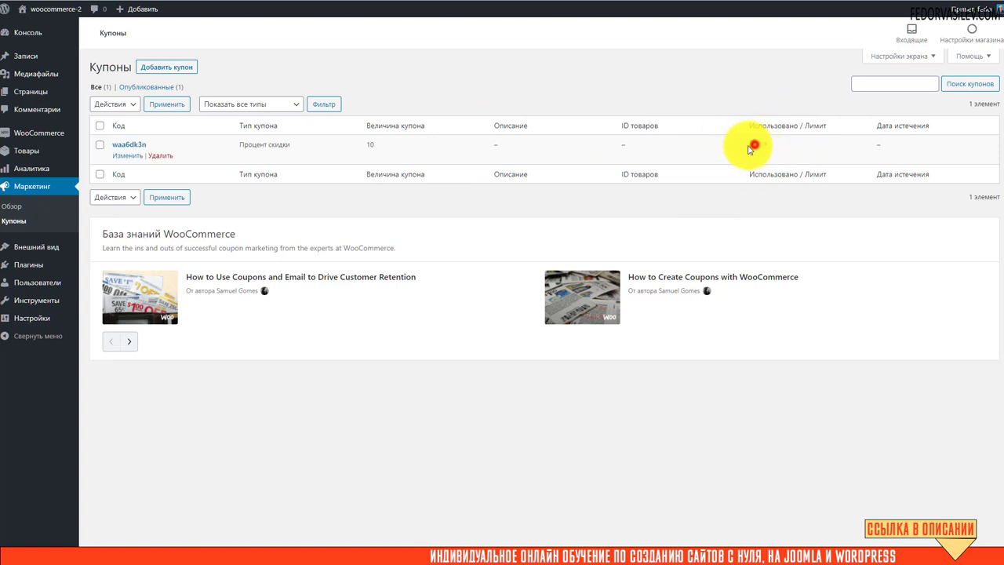
left_click(719, 150)
left_click(770, 148)
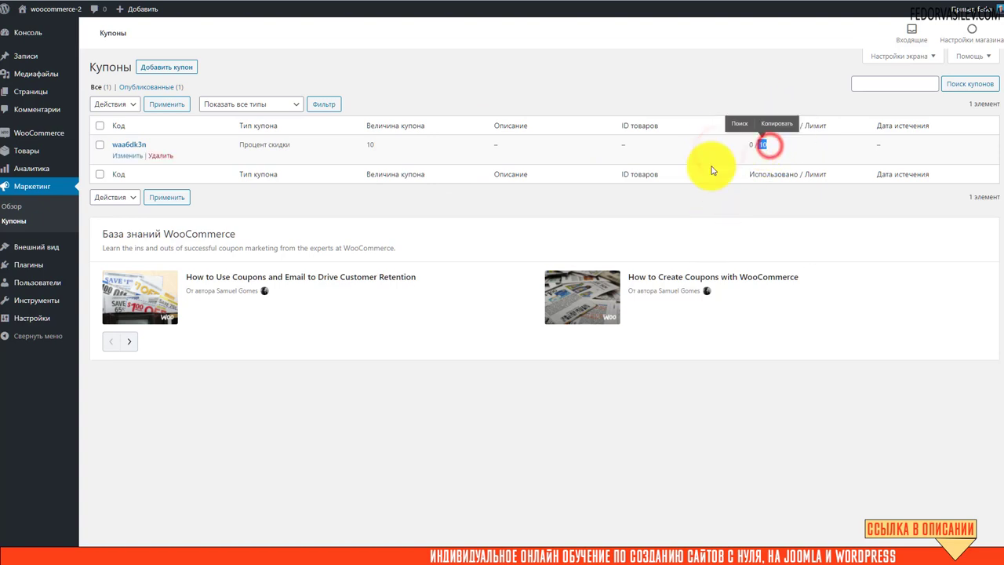
left_click(709, 152)
left_click(772, 148)
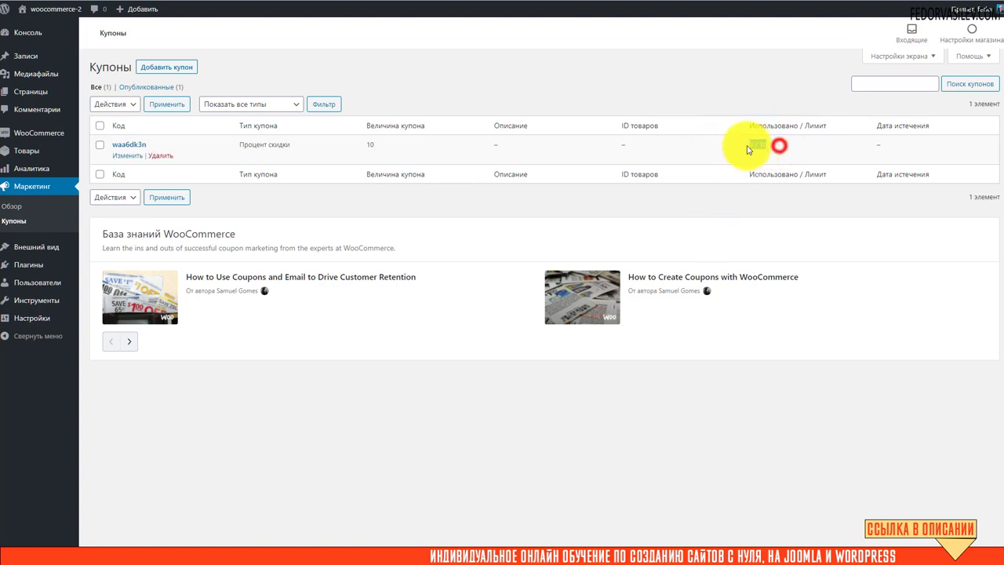
left_click(692, 149)
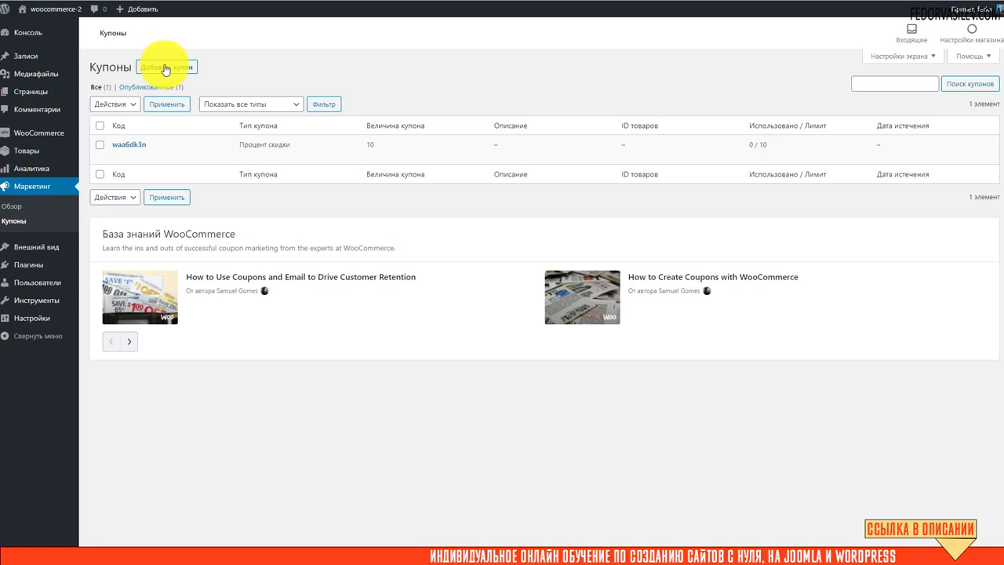
left_click_drag(144, 145, 116, 141)
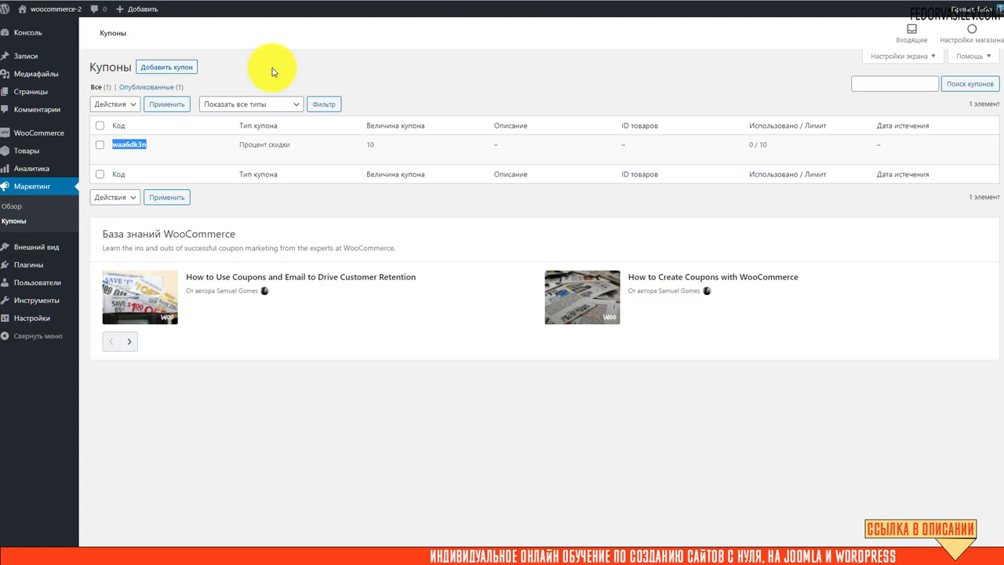
Copy the coupon code waa6dk3n and open the "Костюм мужской" product page from the storefront's "Костюм" category.
mouse_move(123, 163)
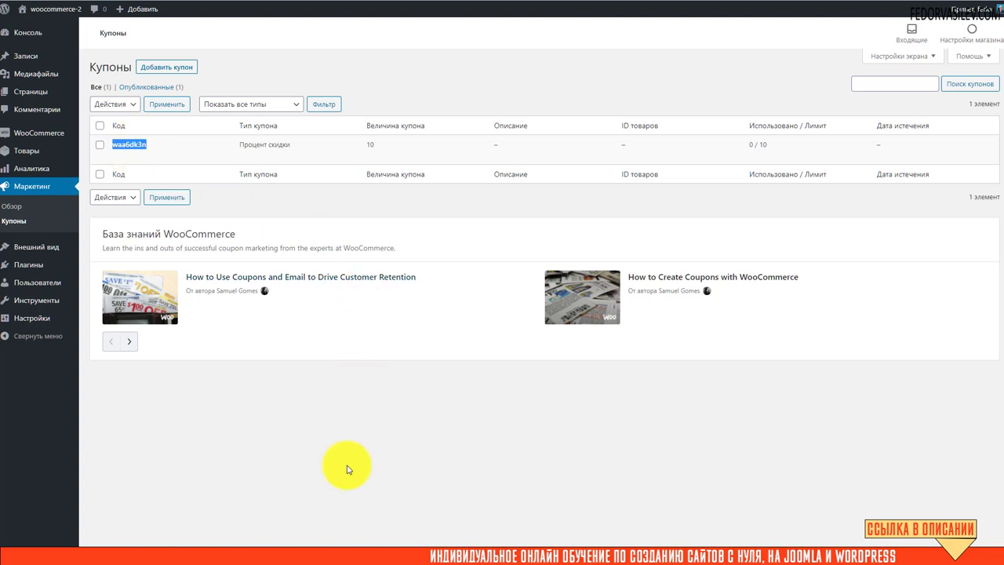
right_click(137, 148)
left_click(176, 254)
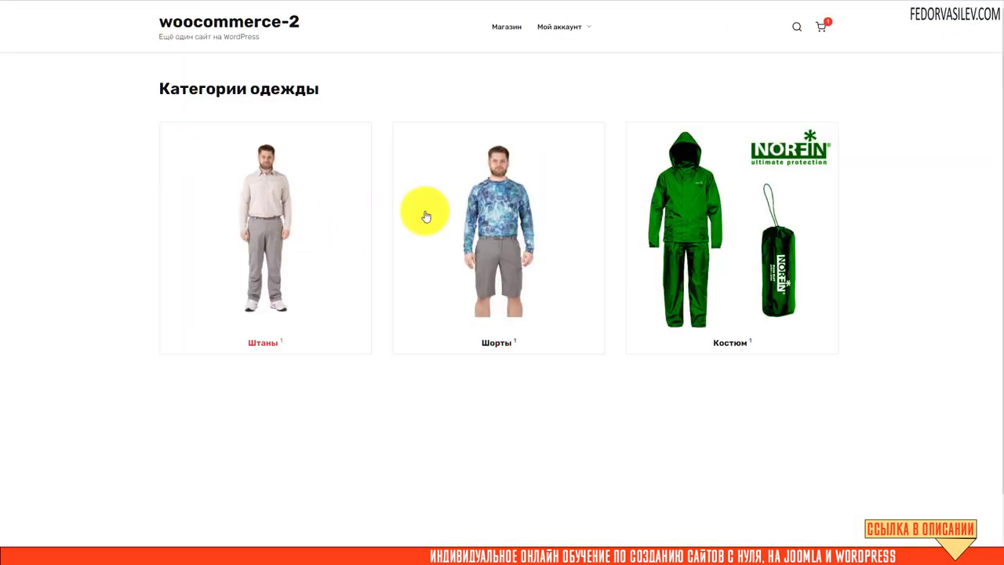
left_click(692, 223)
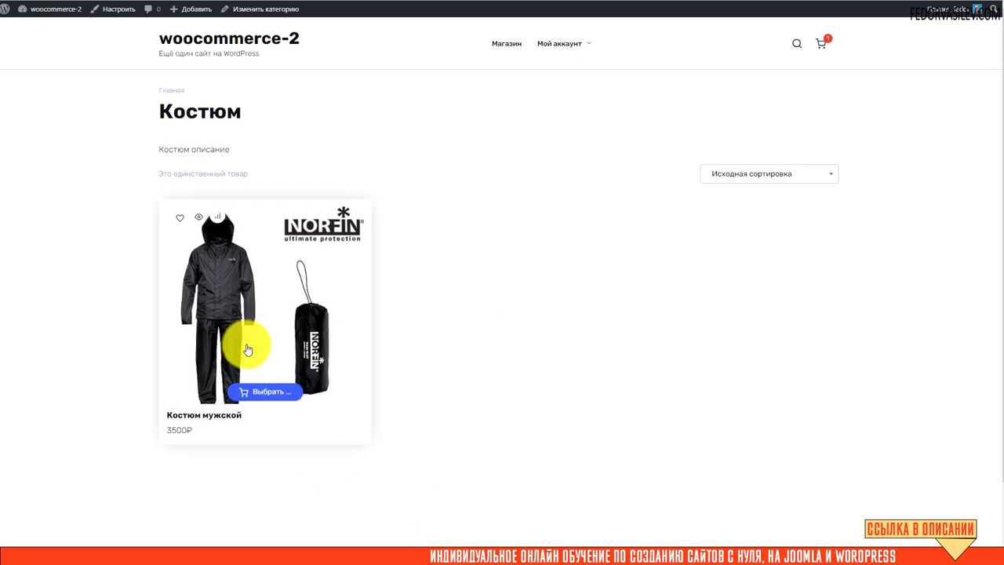
left_click(235, 320)
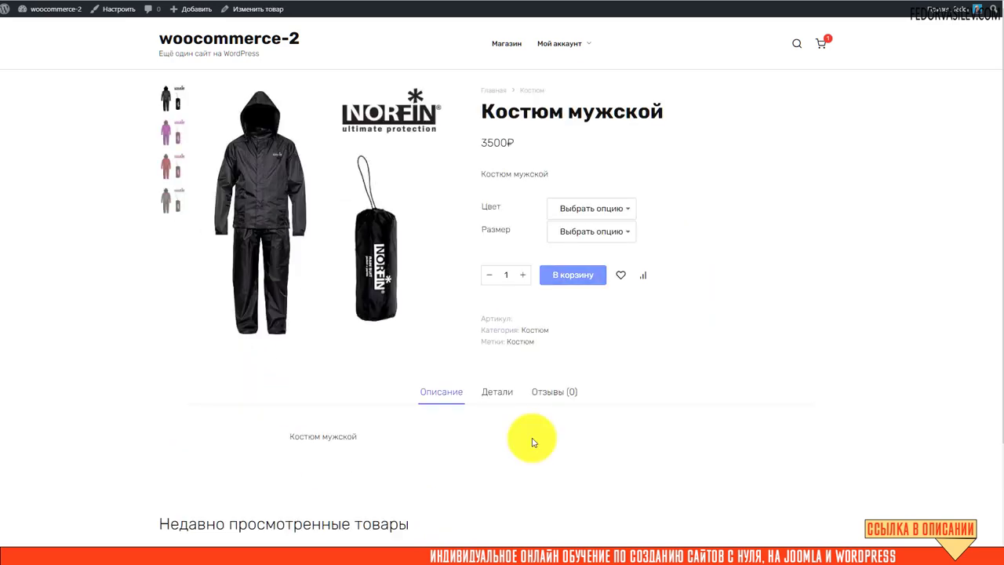
Add the men's suit in colour "Зеленый" and size XXL to the cart and open the cart.
left_click(583, 209)
left_click(571, 241)
left_click(566, 232)
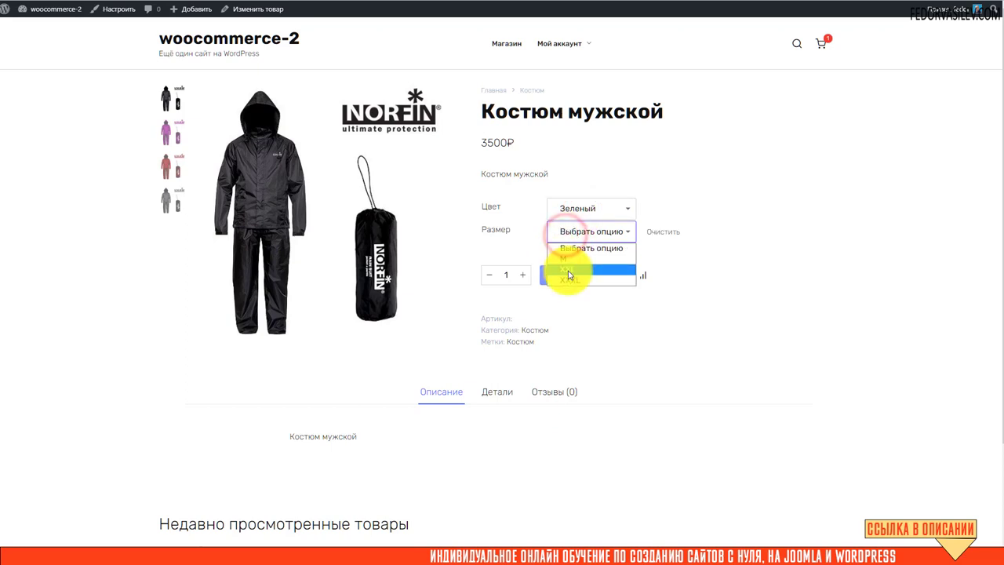
left_click(569, 269)
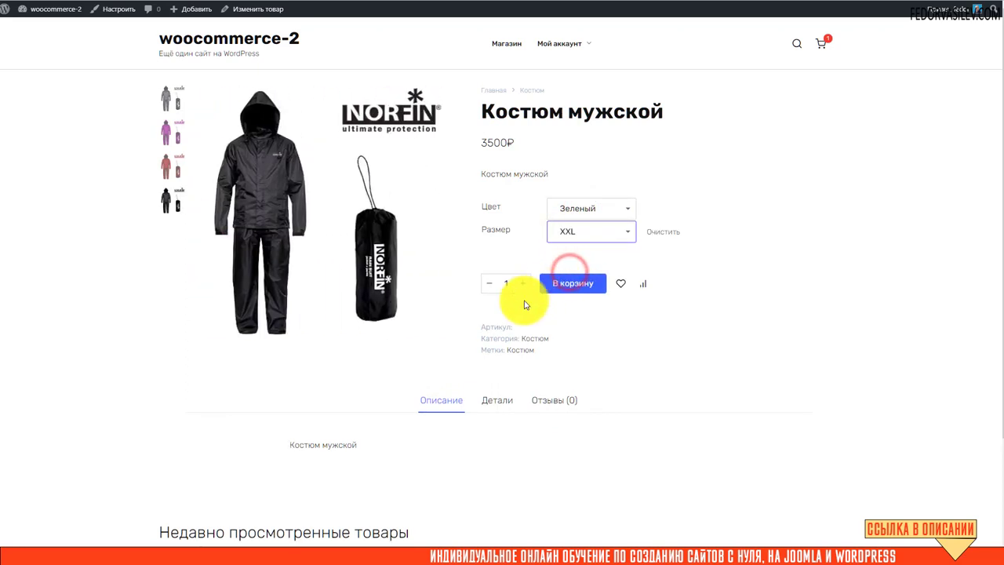
left_click(566, 283)
left_click(813, 288)
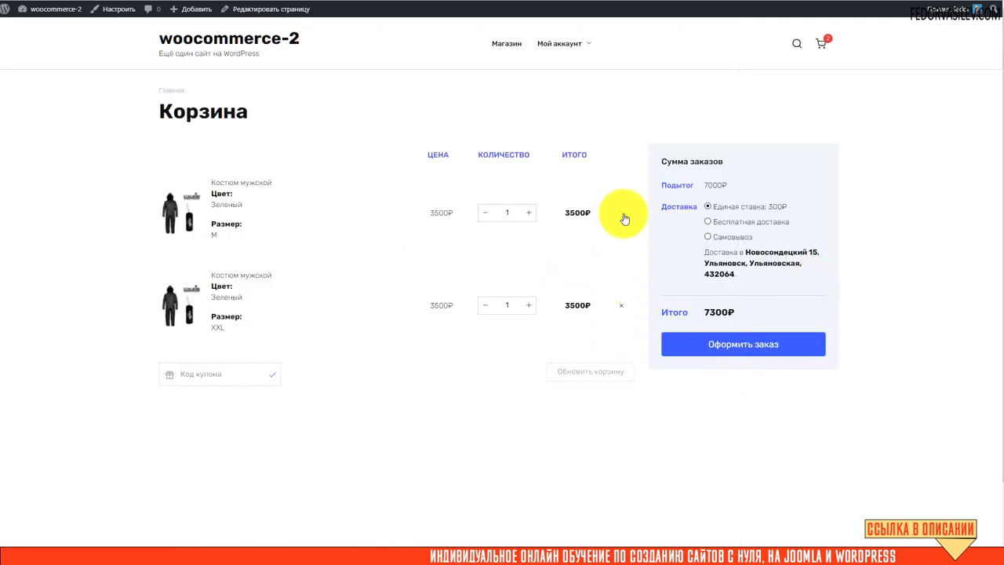
left_click(620, 213)
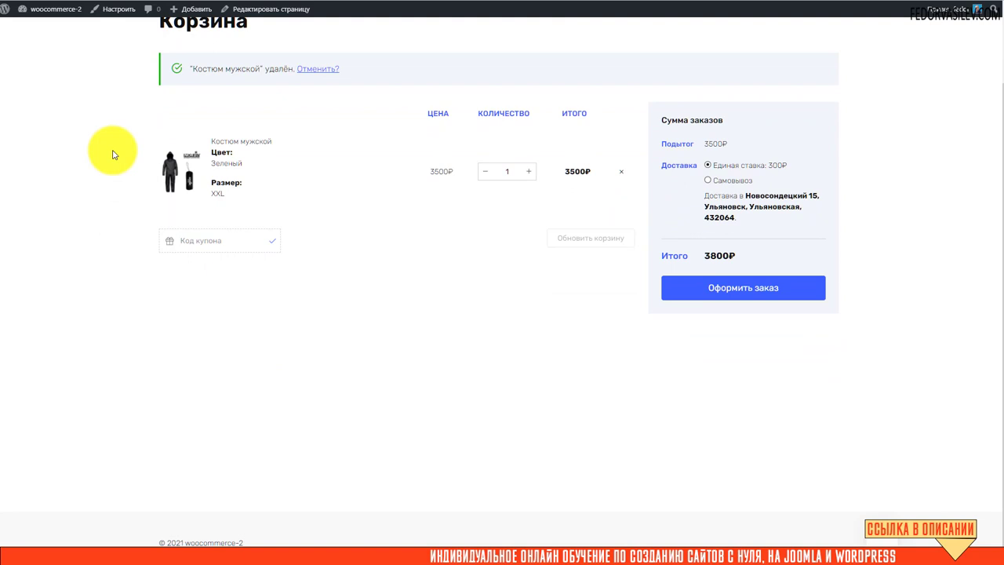
left_click(196, 240)
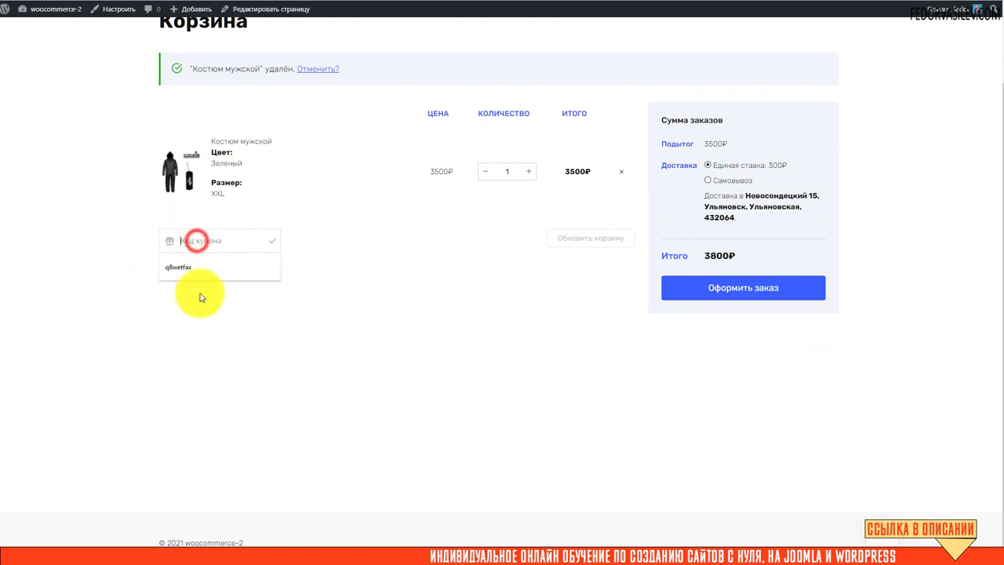
right_click(212, 241)
left_click(233, 321)
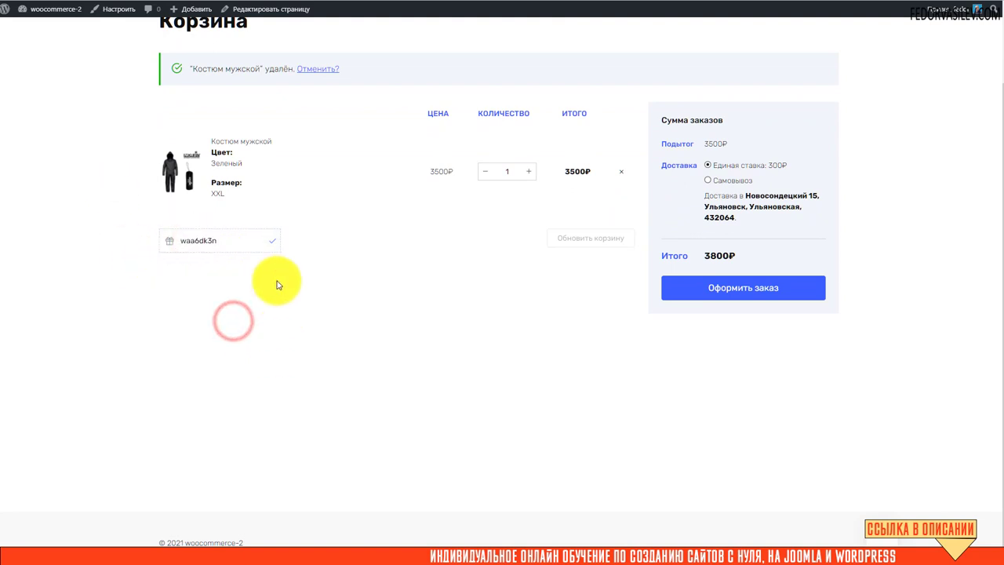
left_click(273, 240)
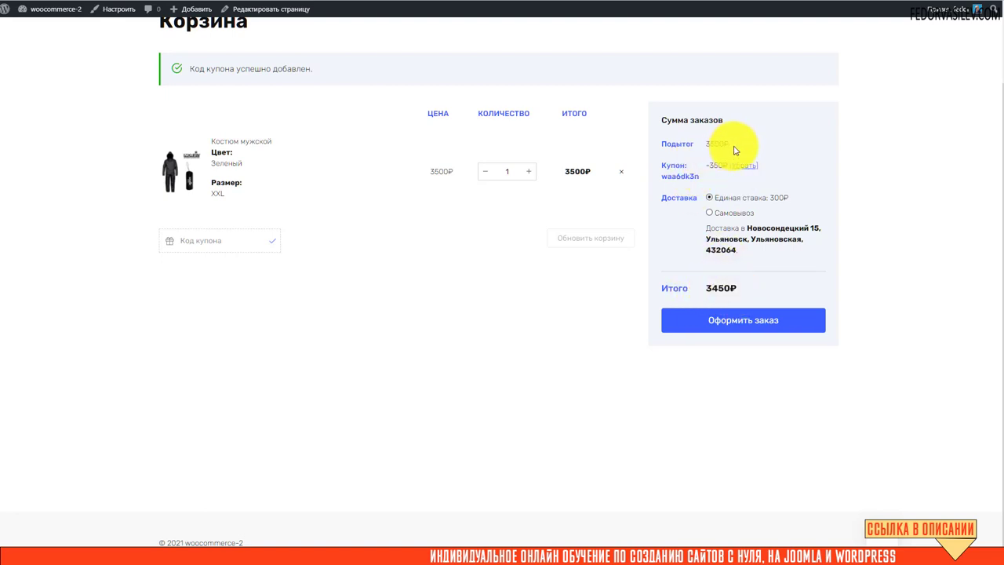
Proceed to checkout and review the coupon discount, order total and payment options in the order summary.
left_click(708, 320)
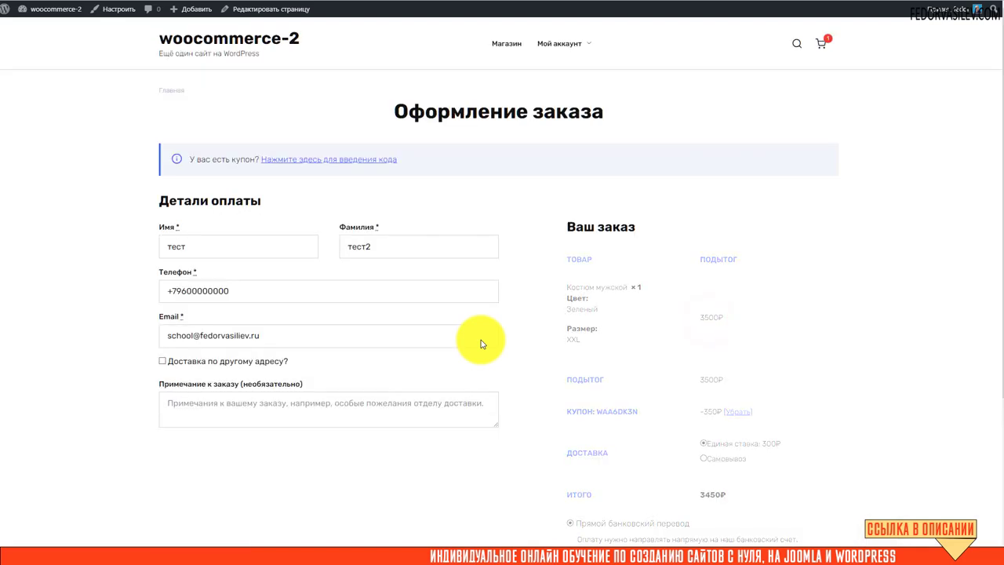
scroll(426, 340, "down", 1)
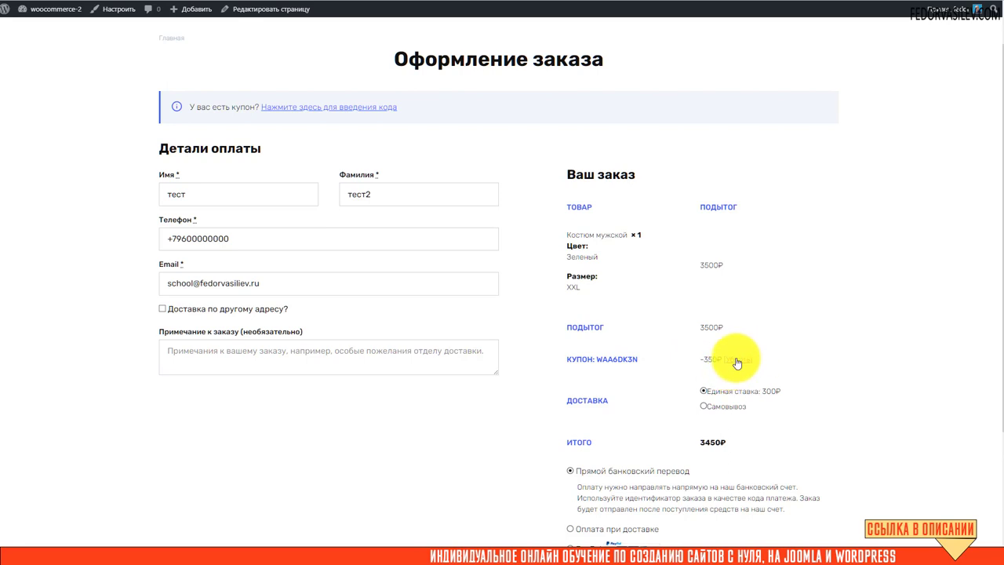
scroll(737, 362, "down", 3)
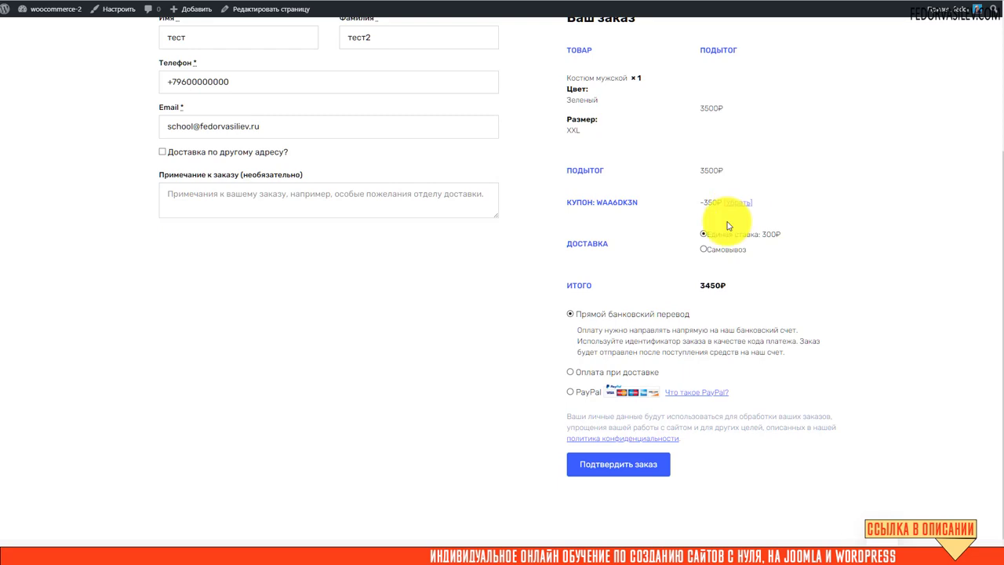
scroll(728, 226, "up", 4)
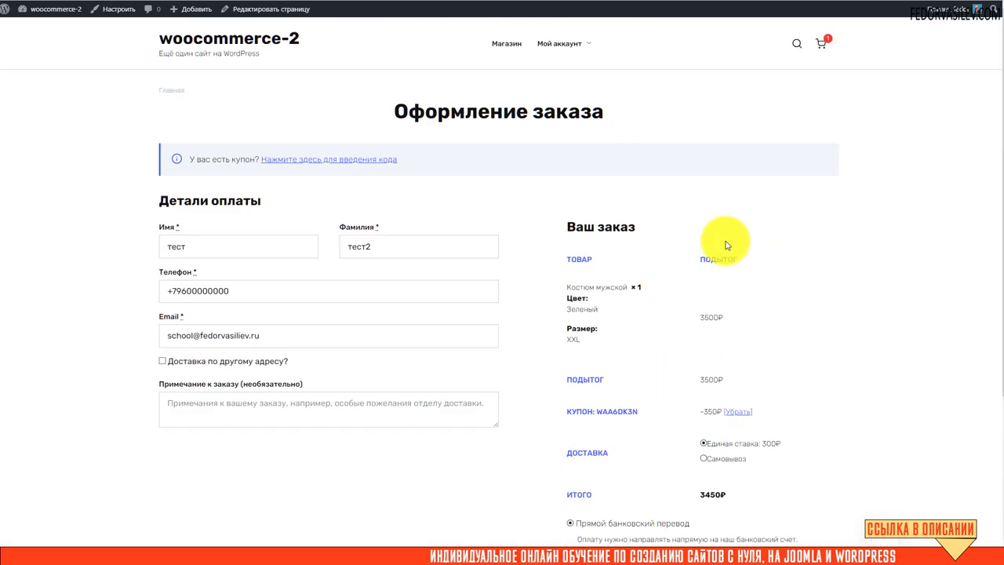
scroll(718, 243, "down", 3)
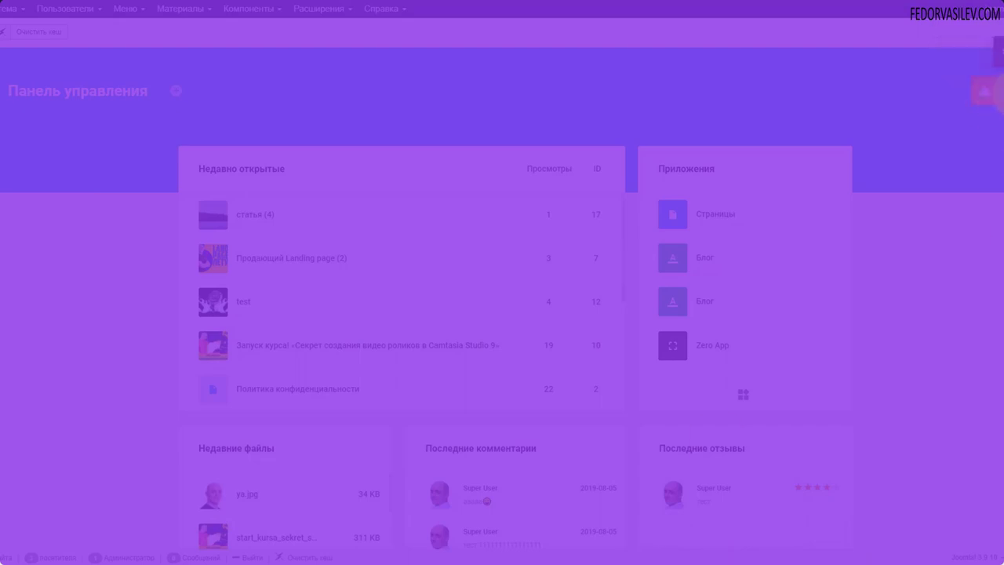
left_click(994, 97)
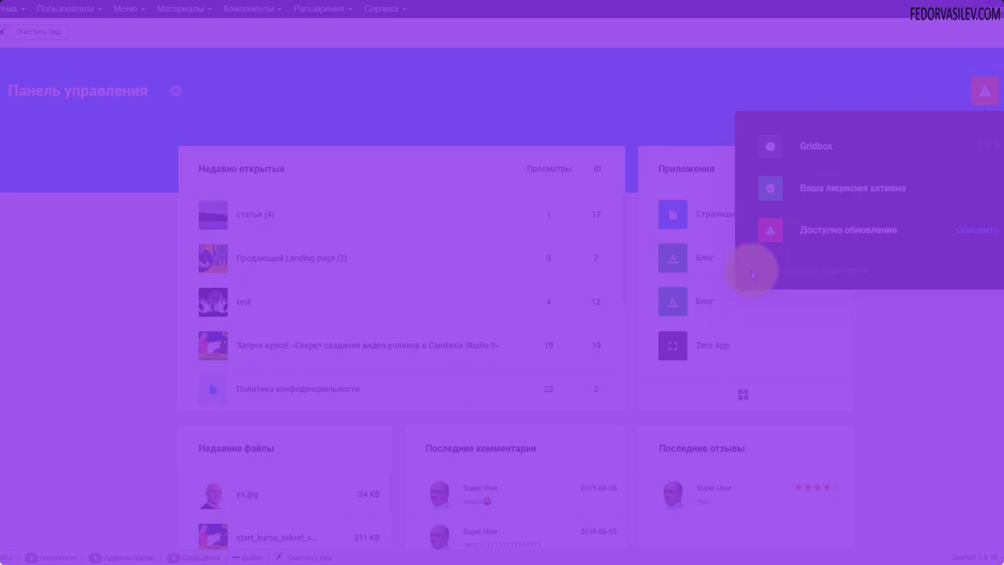
left_click(820, 235)
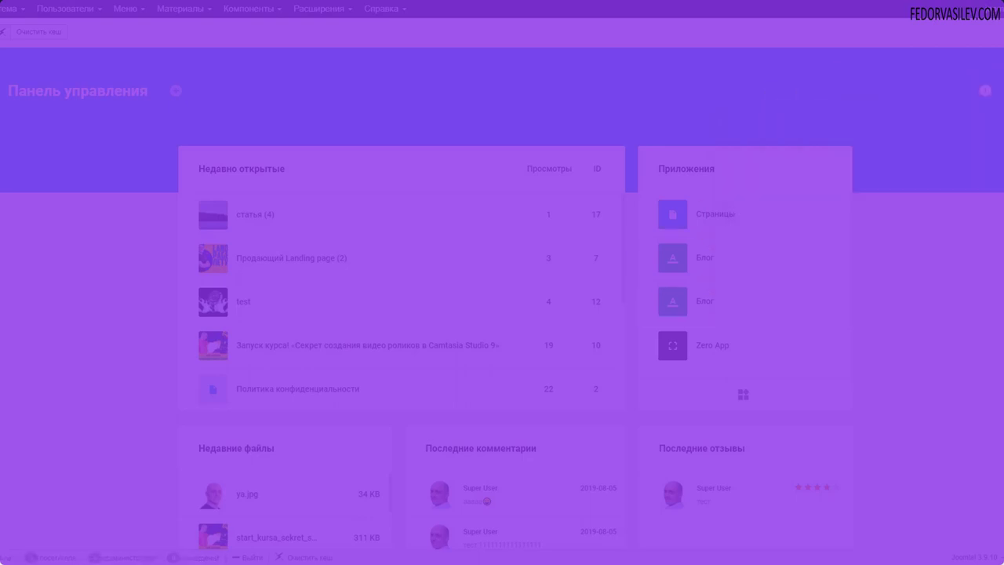
left_click(16, 188)
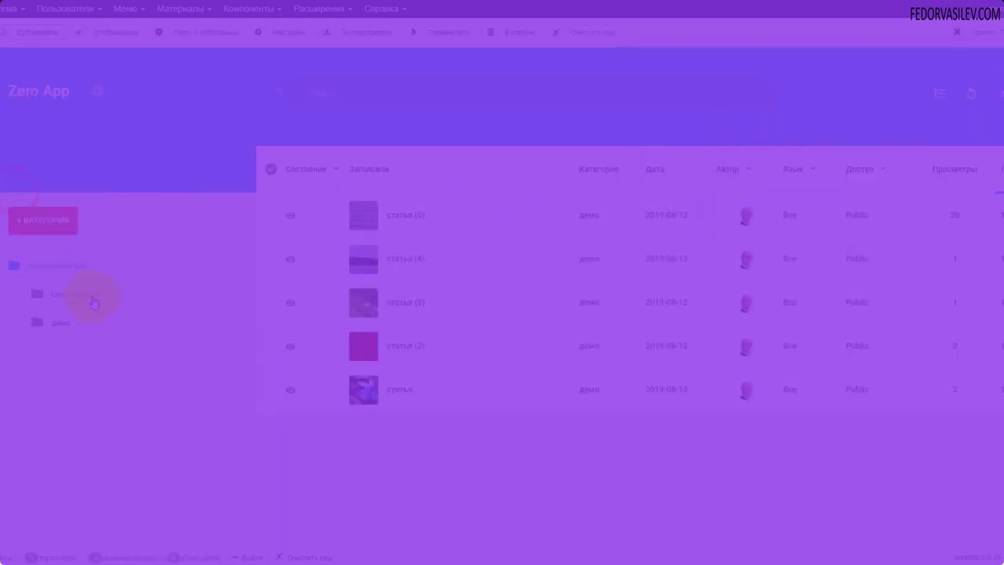
left_click(298, 339)
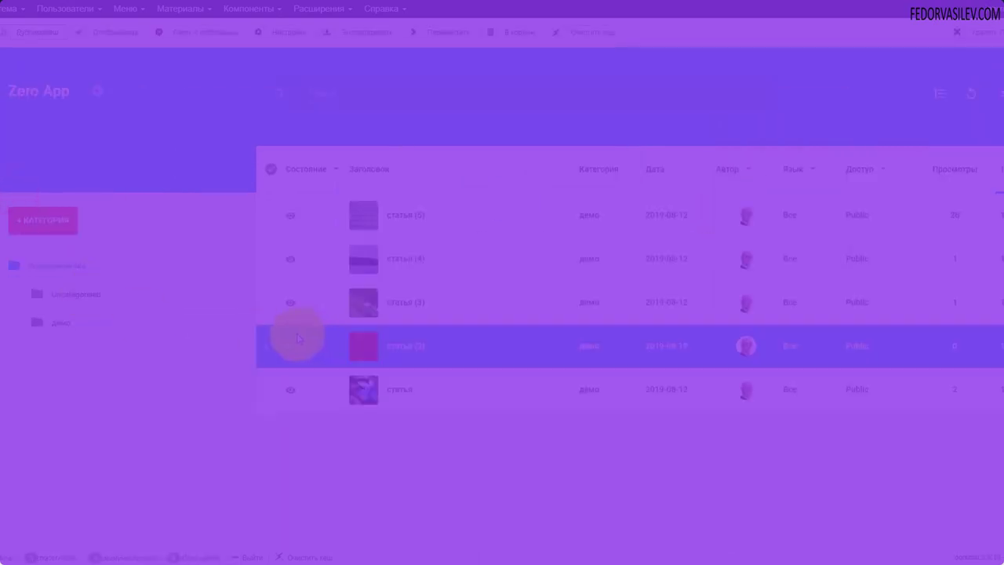
left_click(97, 92)
left_click(106, 239)
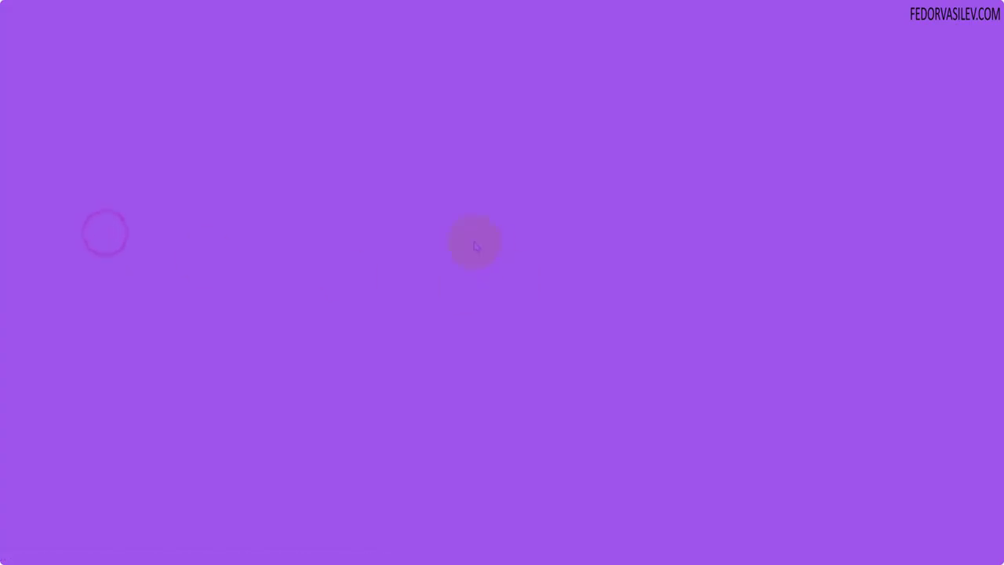